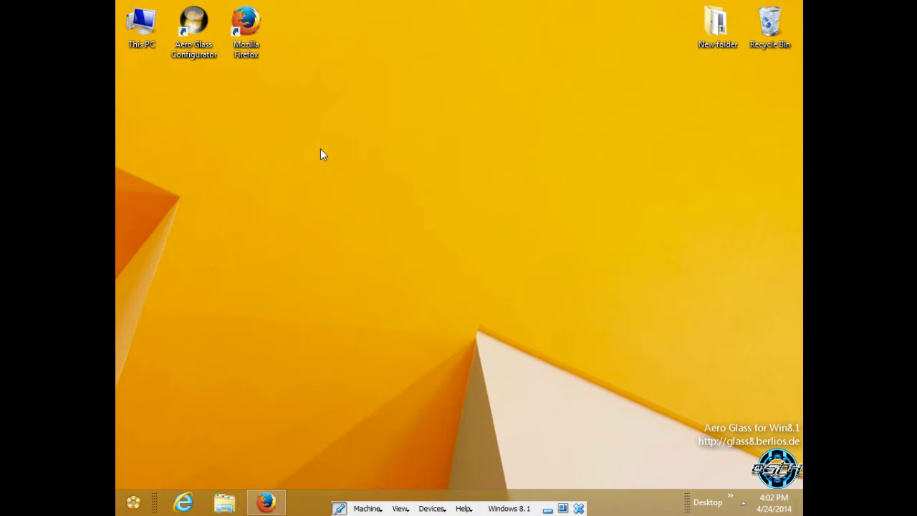
Step: In the StartIsBack configuration, set the Start menu's visual style to Plain8 and apply it
left_click(134, 502)
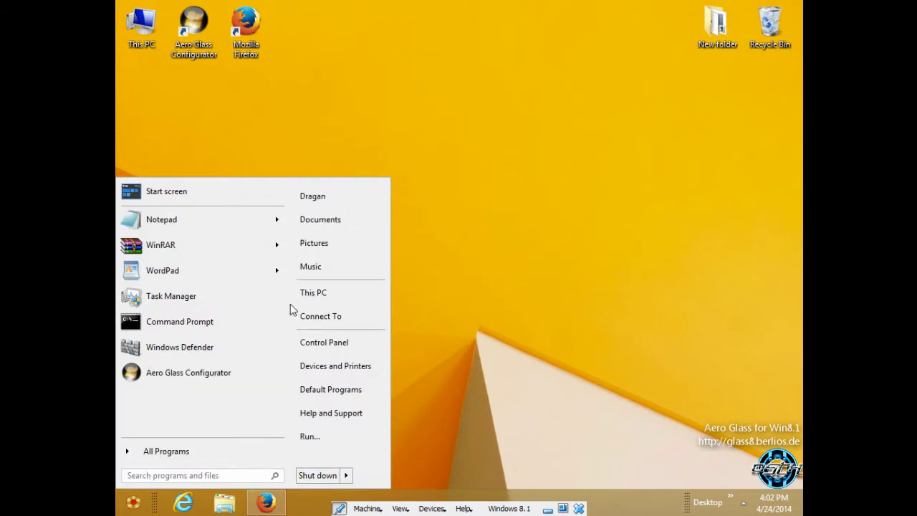
right_click(357, 449)
left_click(377, 456)
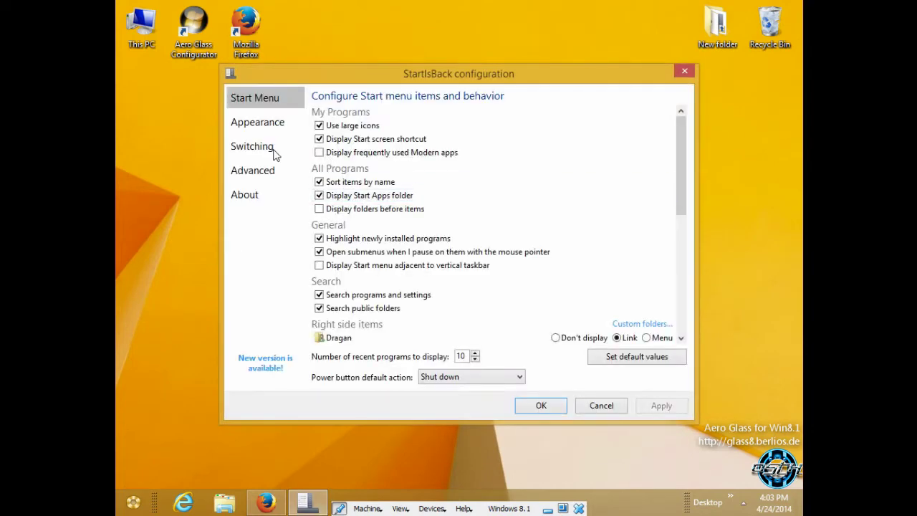
left_click(259, 124)
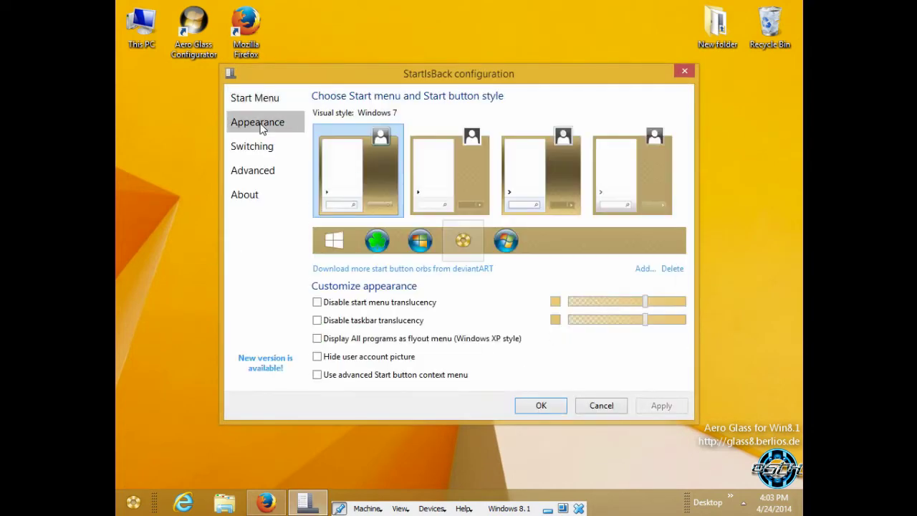
left_click(434, 197)
left_click(552, 189)
left_click(452, 190)
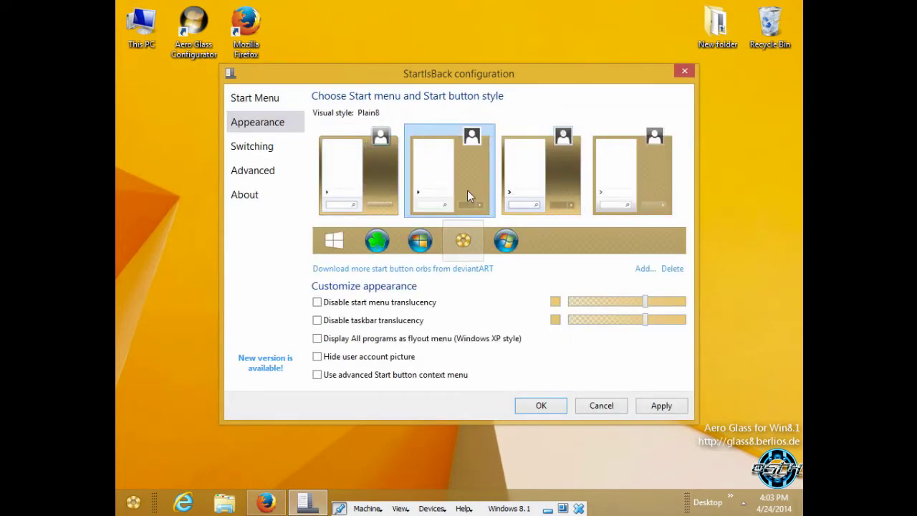
left_click(545, 189)
left_click(466, 197)
left_click(541, 405)
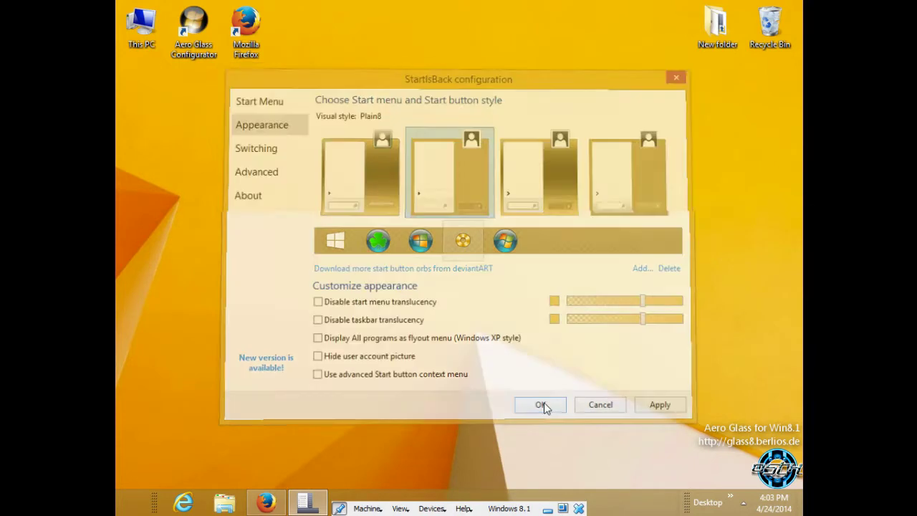
Step: Open the Start menu to check its applied style, and close it again
left_click(133, 503)
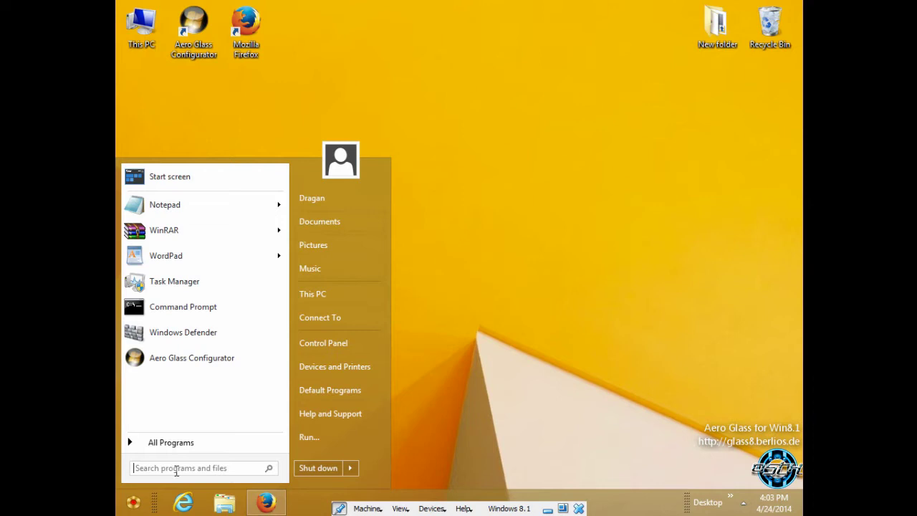
left_click(132, 504)
left_click(131, 505)
left_click(133, 504)
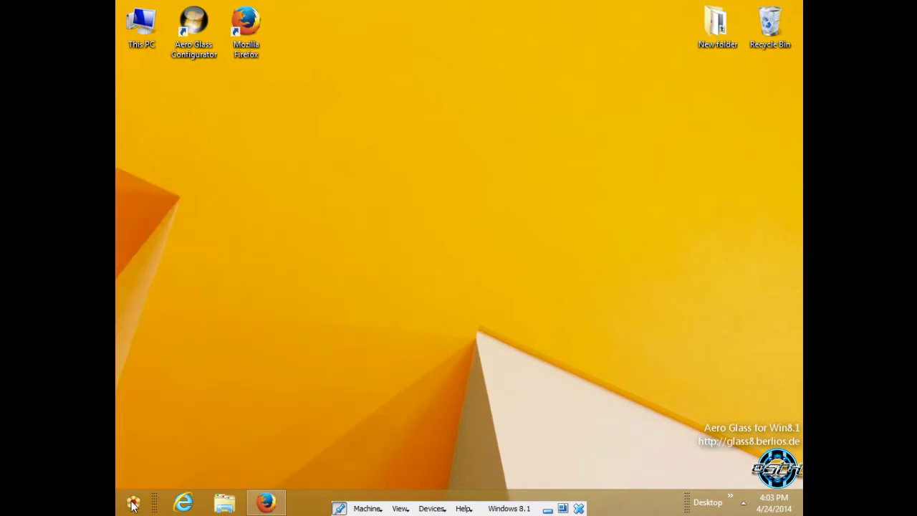
Step: Switch to Firefox and examine the startisback.com home page, including its address and the download and purchase options
left_click(266, 502)
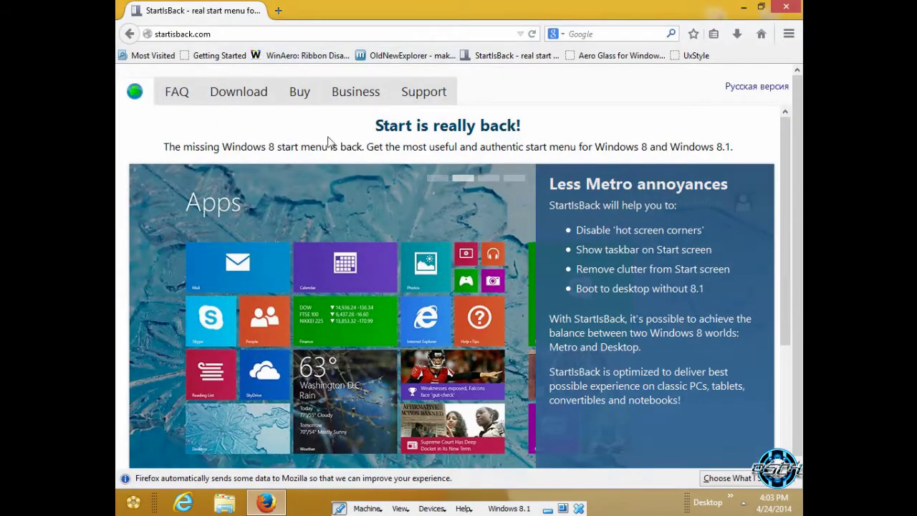
left_click(227, 37)
left_click(231, 36)
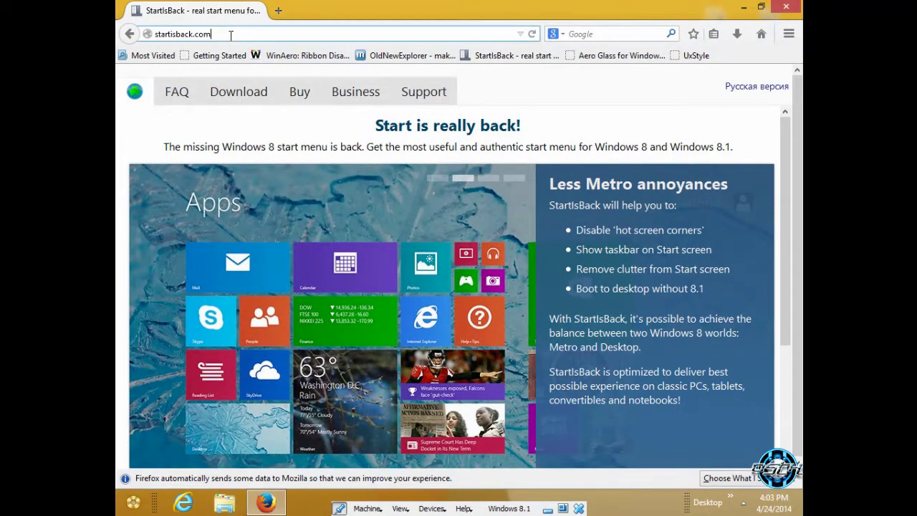
left_click(221, 35)
left_click(222, 34)
left_click(237, 37)
left_click(284, 40)
scroll(444, 136, "down", 2)
scroll(430, 157, "up", 2)
scroll(689, 193, "down", 4)
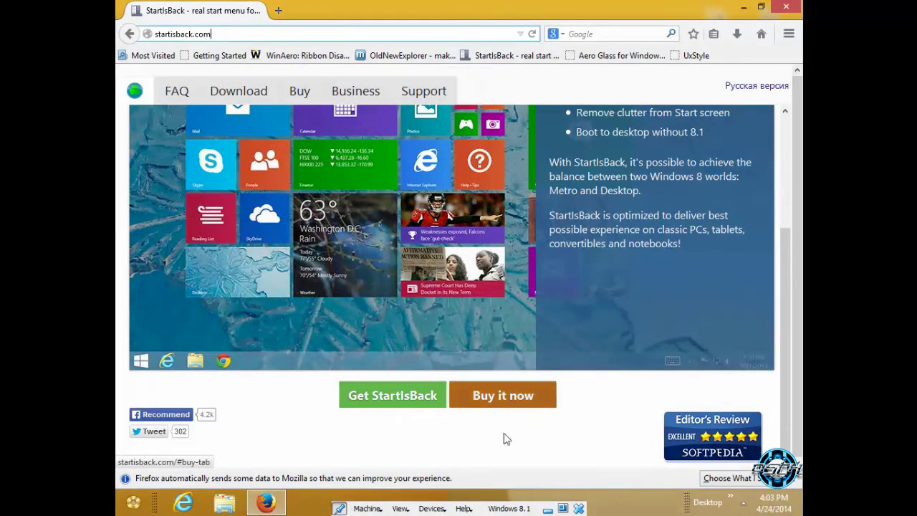
Step: Open the StartIsBack purchase page in a new tab, review the license prices, and close the tab
right_click(507, 402)
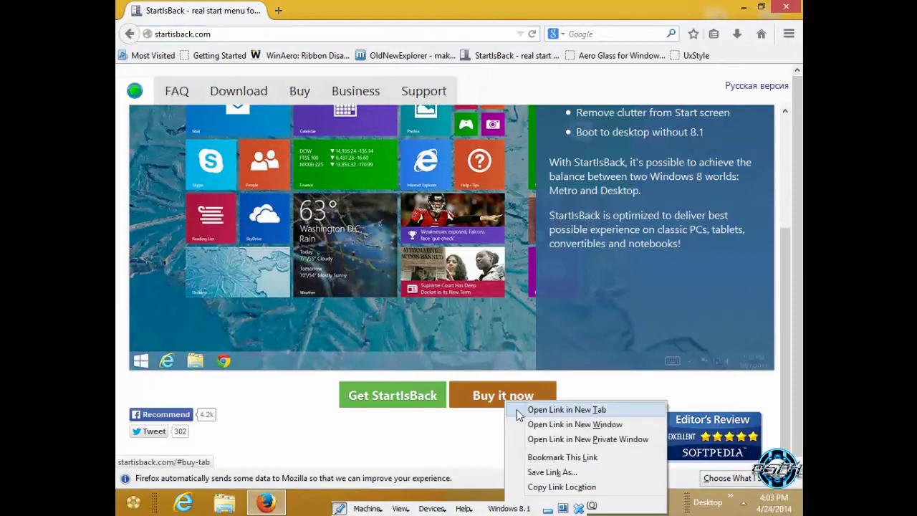
left_click(533, 409)
left_click(286, 18)
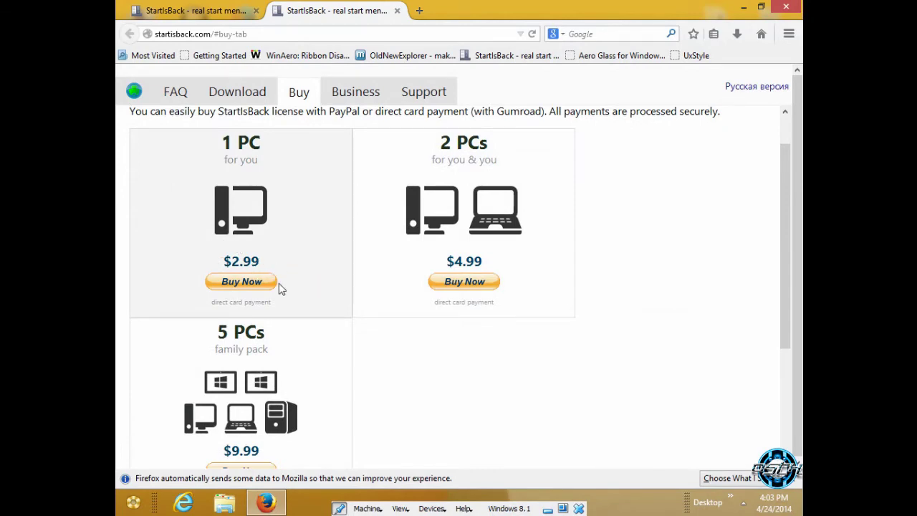
scroll(333, 279, "down", 3)
scroll(334, 279, "up", 3)
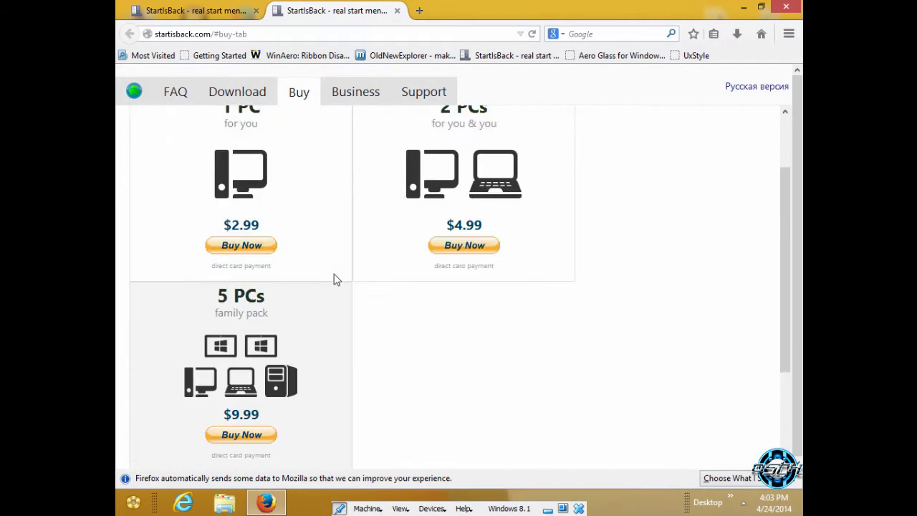
left_click(396, 11)
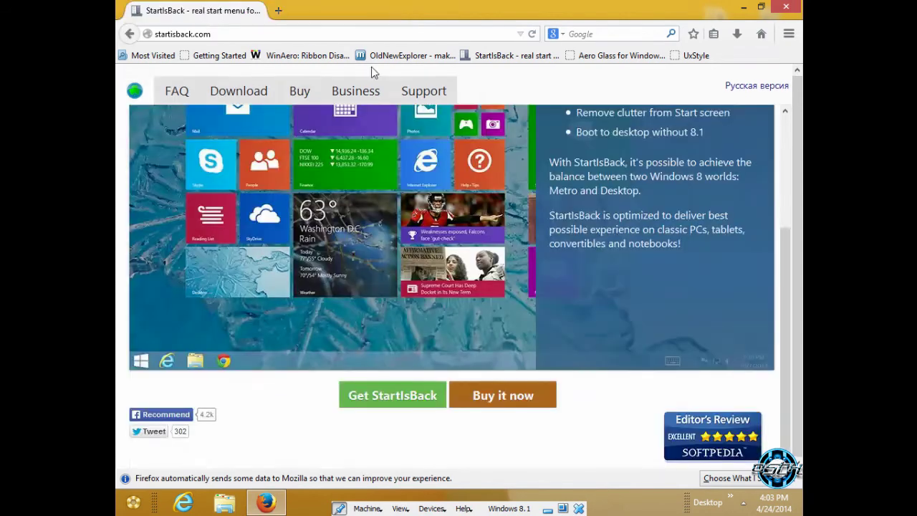
Step: View the StartIsBack download page with the Windows 8 and Windows 8.1 versions, and close the browser
left_click(134, 504)
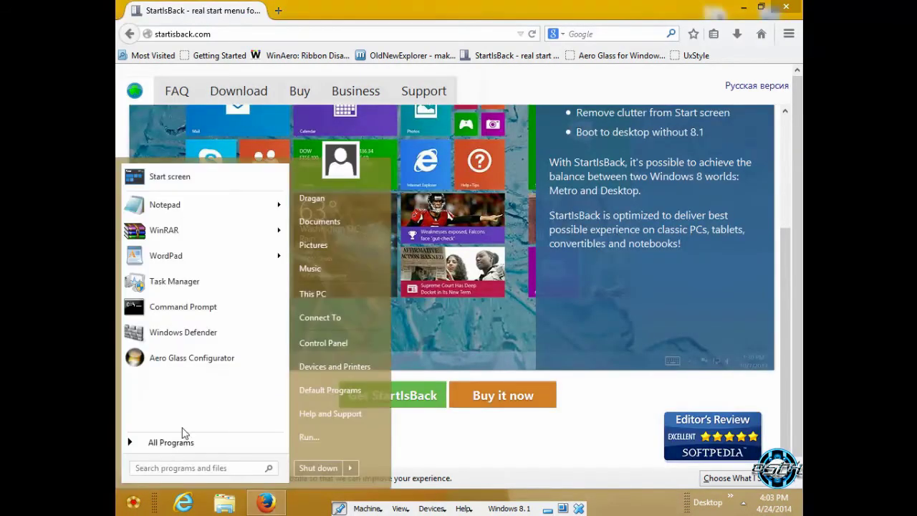
left_click(134, 504)
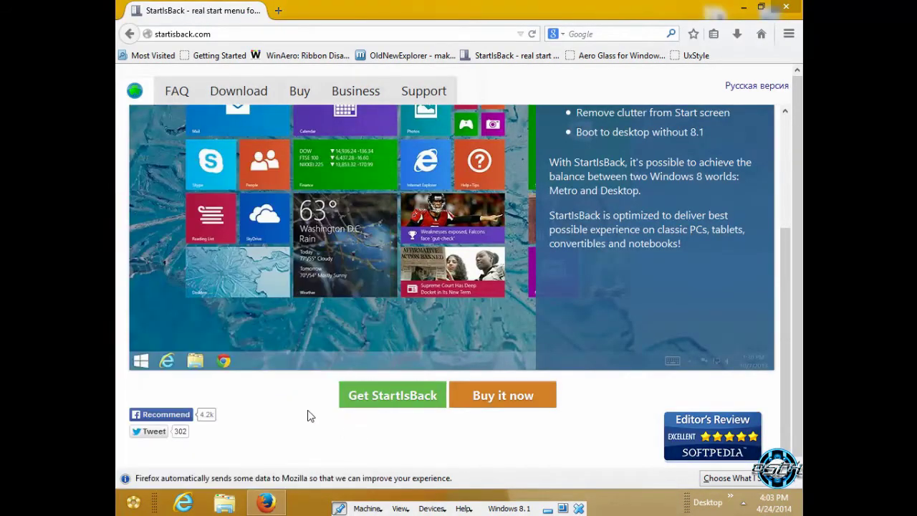
left_click(383, 402)
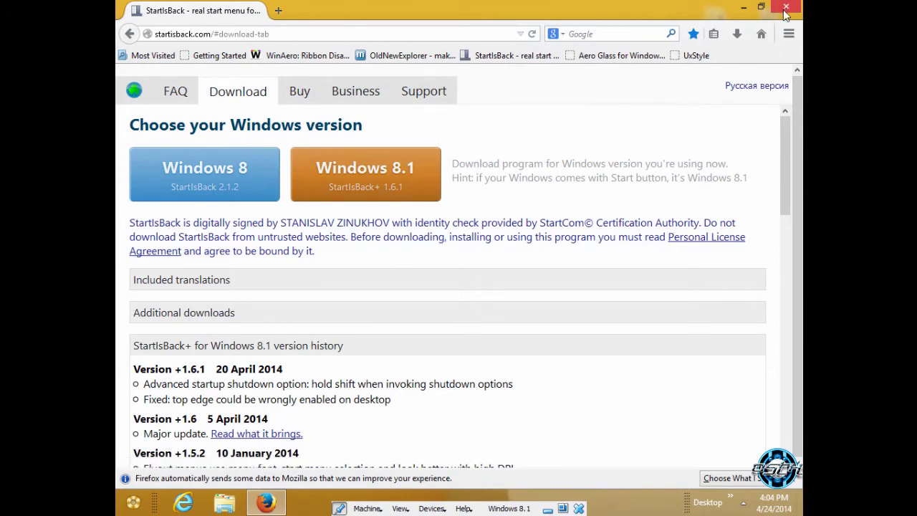
left_click(761, 7)
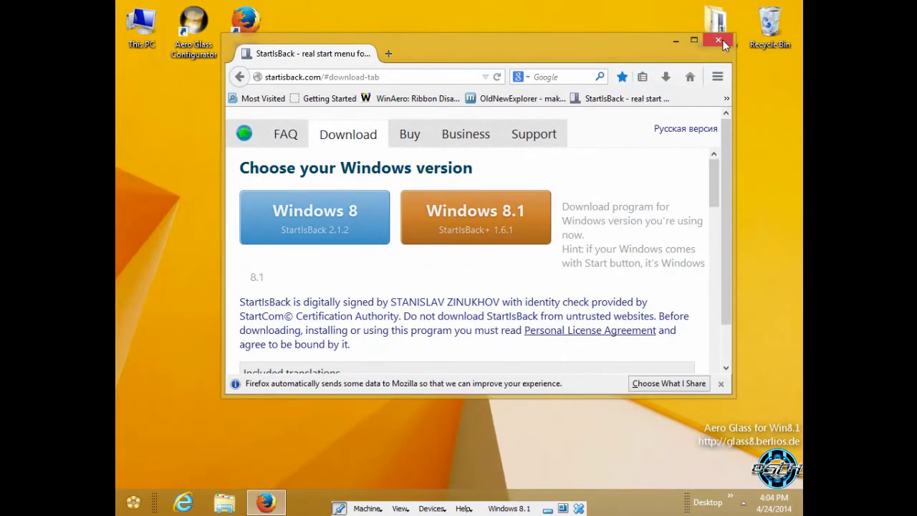
left_click(718, 41)
left_click(134, 502)
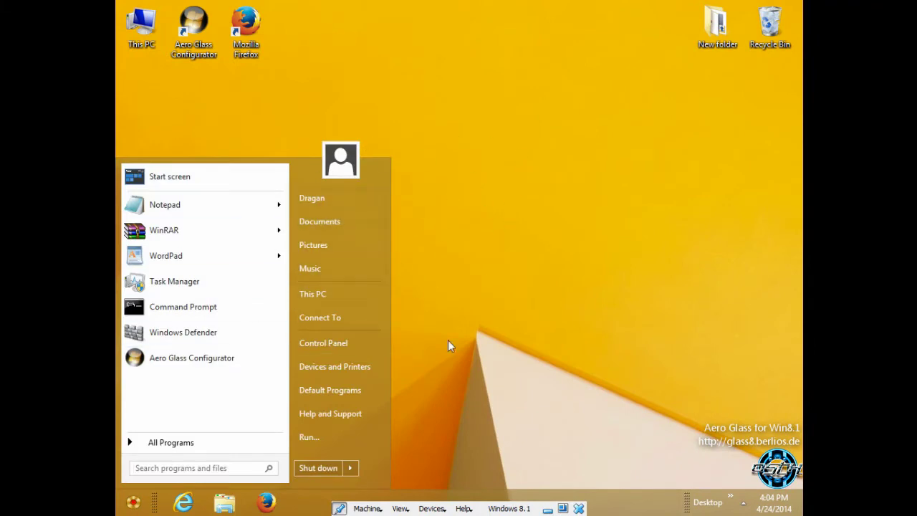
left_click(132, 503)
left_click(132, 503)
left_click(419, 308)
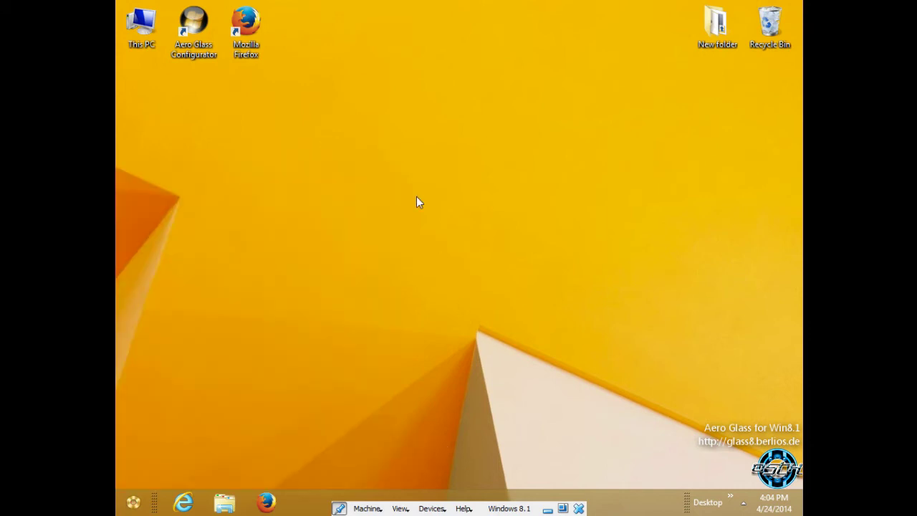
right_click(400, 169)
left_click(452, 206)
Step: In the StartIsBack appearance settings, change the Start button to the last Windows orb in the row and confirm
left_click(133, 503)
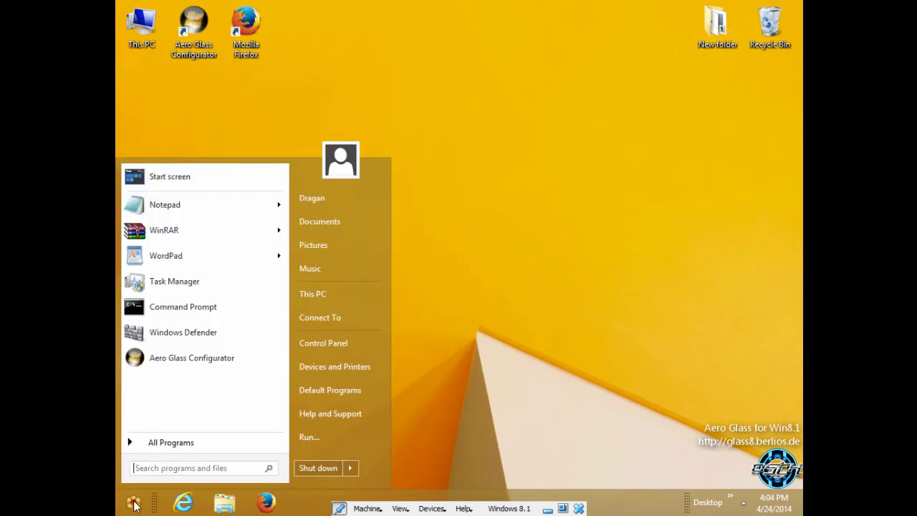
right_click(381, 455)
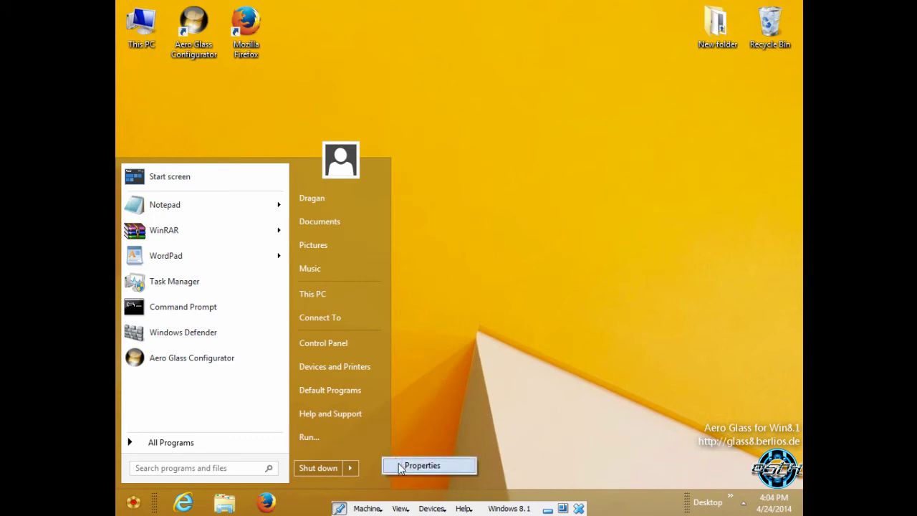
left_click(401, 466)
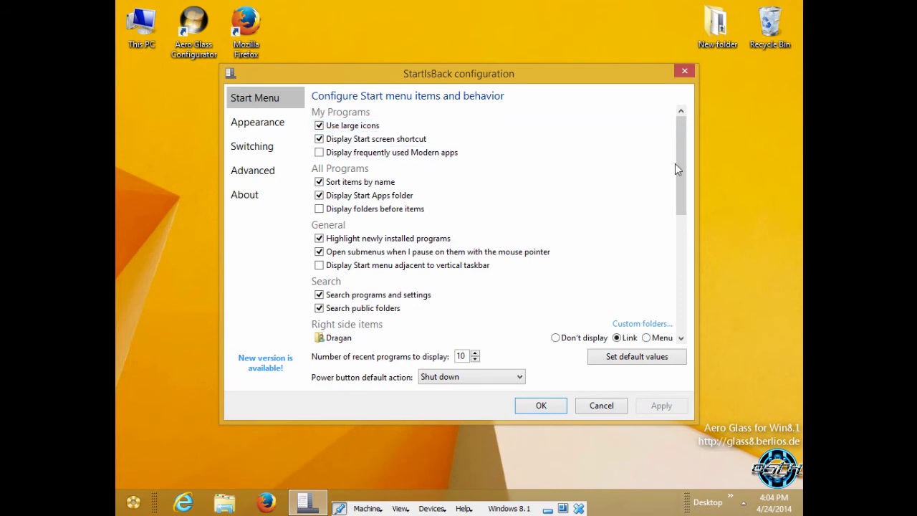
left_click_drag(675, 164, 676, 131)
left_click(272, 129)
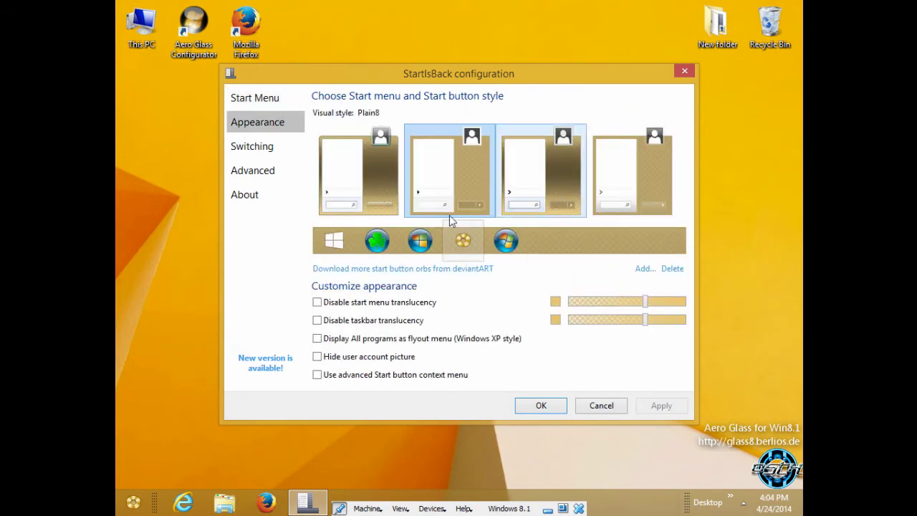
left_click(514, 243)
left_click(540, 405)
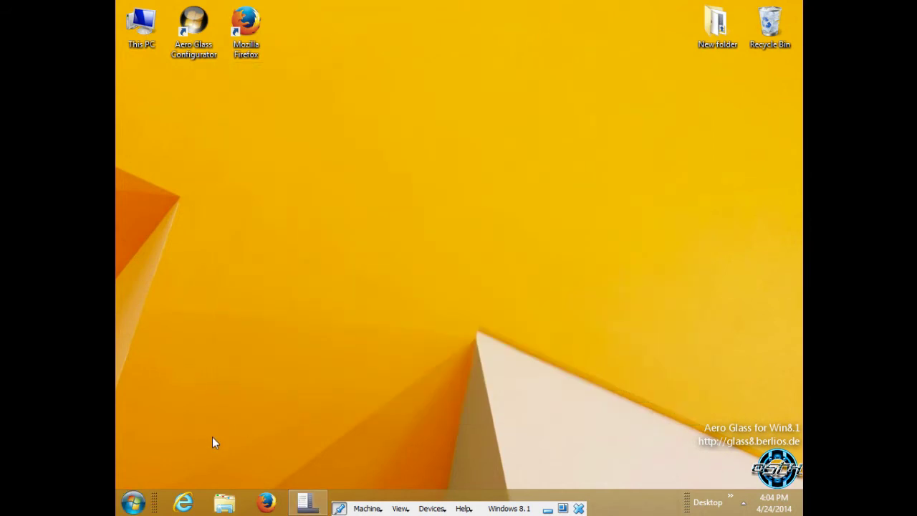
Step: Reopen the StartIsBack appearance settings and apply the third Start menu style, the glossy one with square corners
left_click(134, 502)
right_click(367, 453)
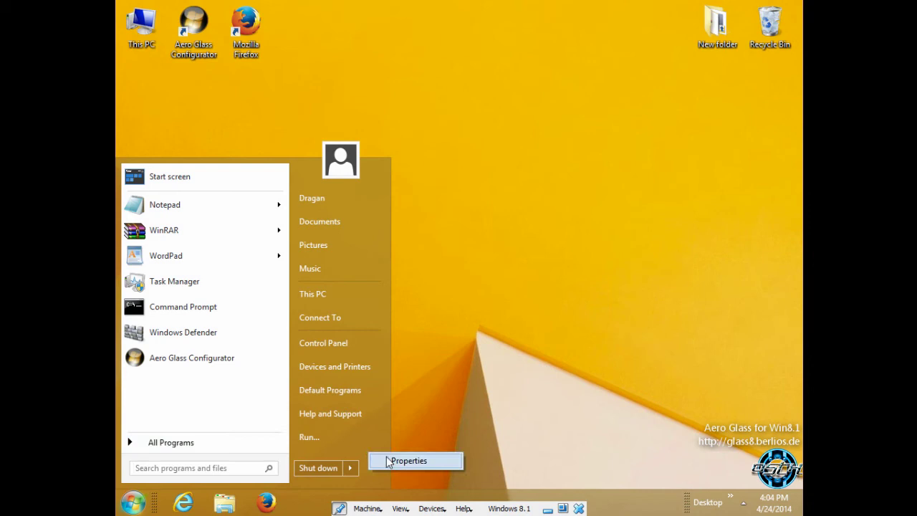
left_click(401, 461)
left_click(269, 128)
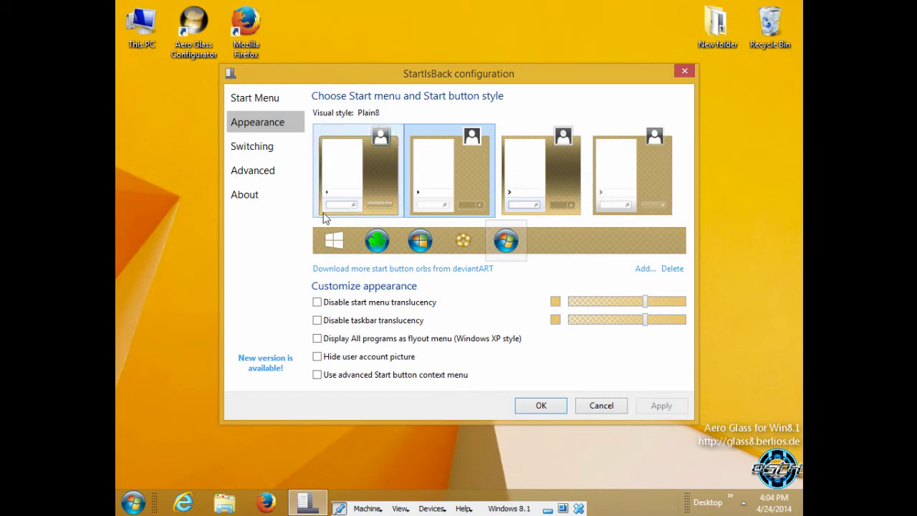
left_click(133, 501)
left_click(133, 502)
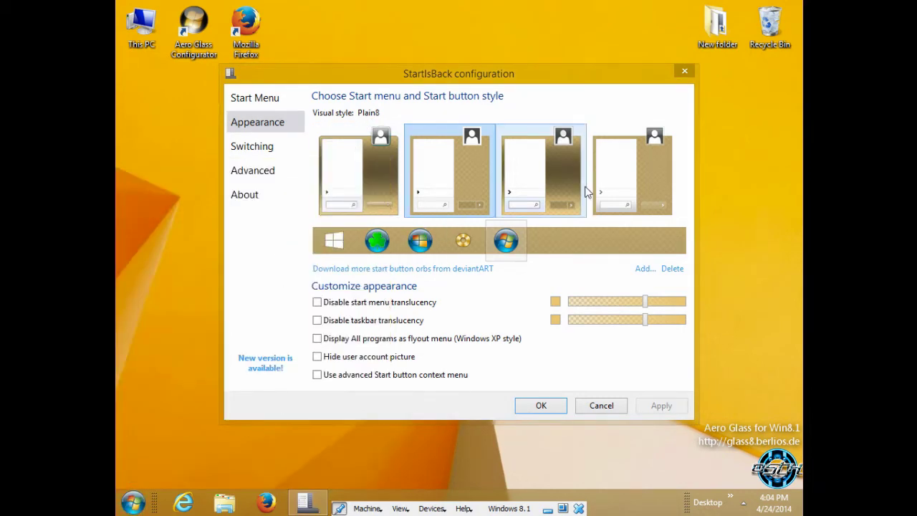
left_click(558, 192)
left_click(541, 406)
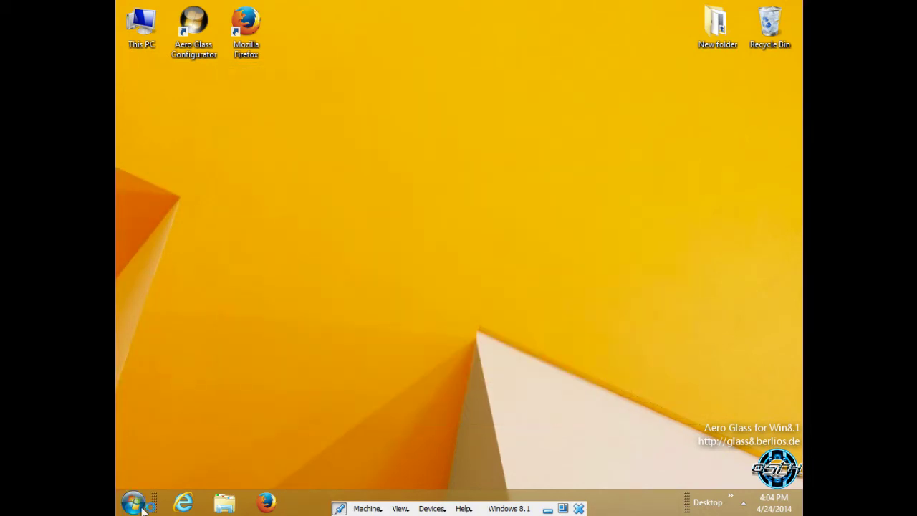
Step: Check the Start menu, and change its visual style to Aero 8 in the StartIsBack appearance settings
left_click(132, 501)
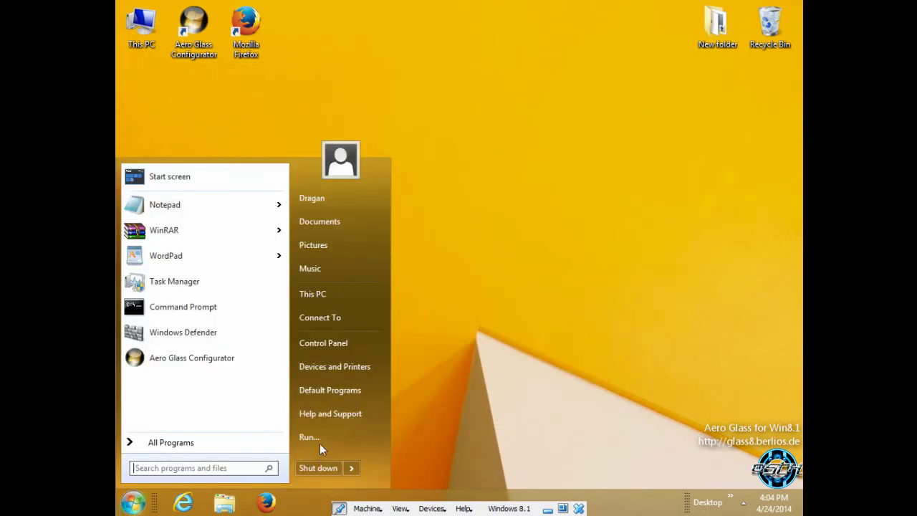
right_click(371, 459)
left_click(390, 467)
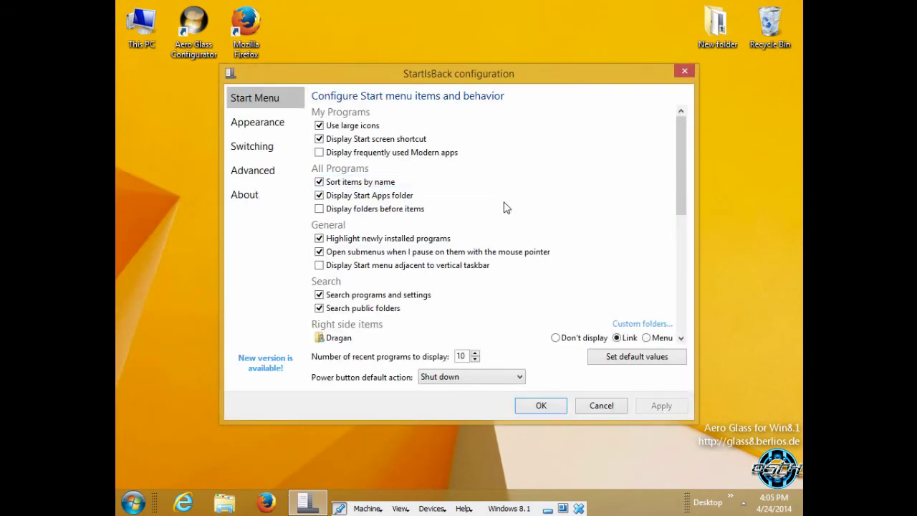
left_click(254, 123)
left_click(632, 175)
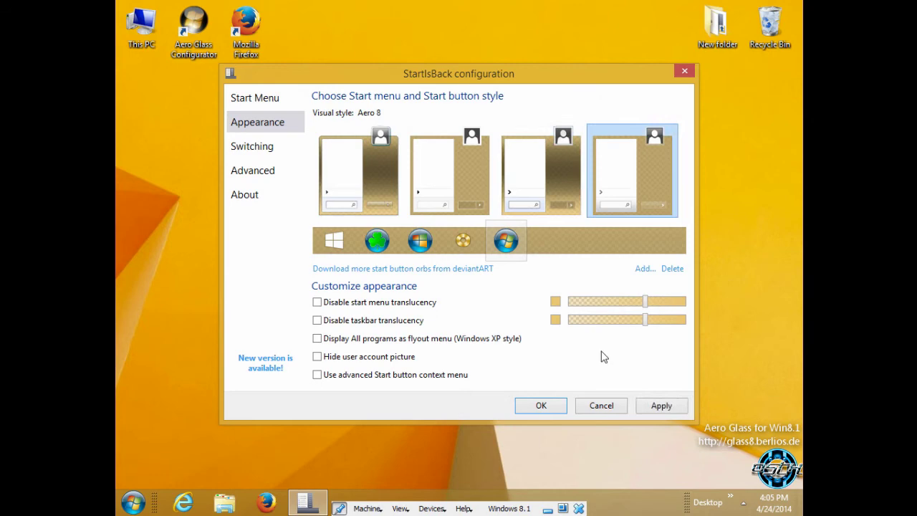
left_click(561, 411)
Step: Check the Start menu, reopen the StartIsBack appearance settings, and apply the Plain8 visual style
left_click(133, 501)
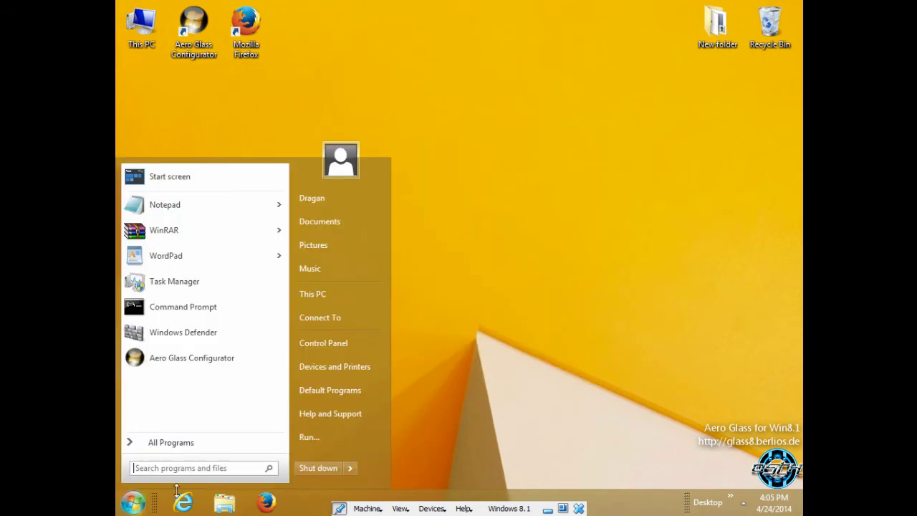
right_click(377, 456)
left_click(382, 461)
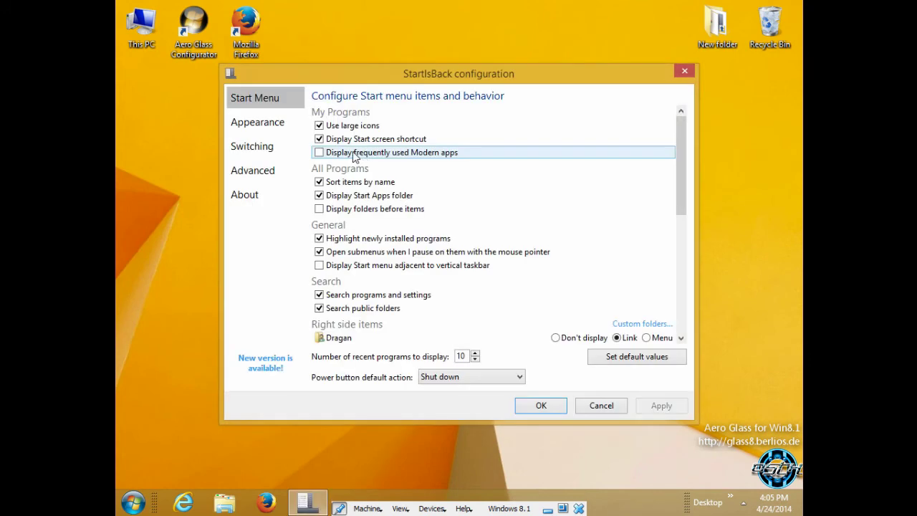
left_click(269, 128)
left_click(414, 164)
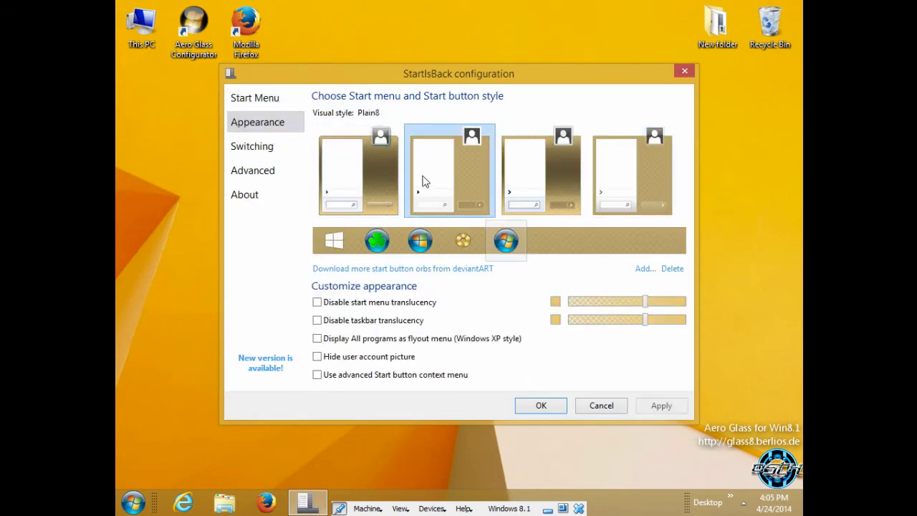
left_click(553, 406)
Step: Open and close the Start menu repeatedly to examine its look and behaviour in the Plain8 style
key("super")
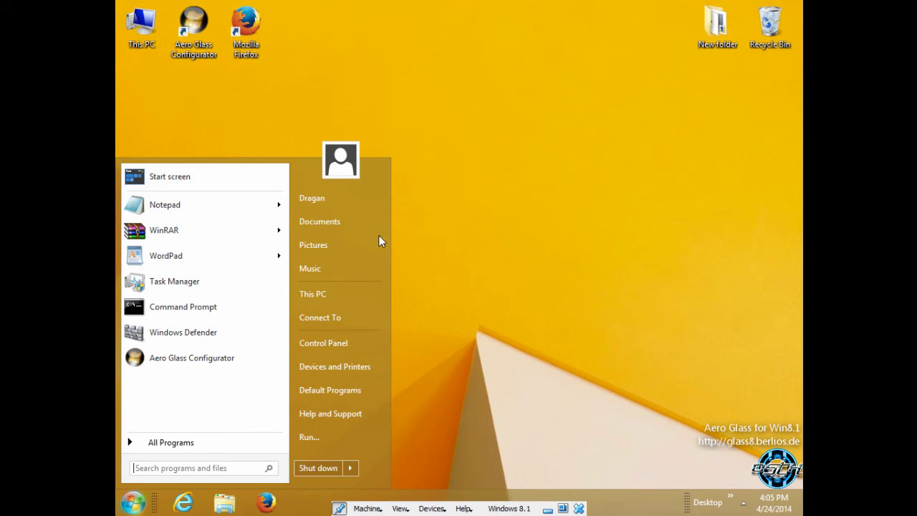
left_click(140, 501)
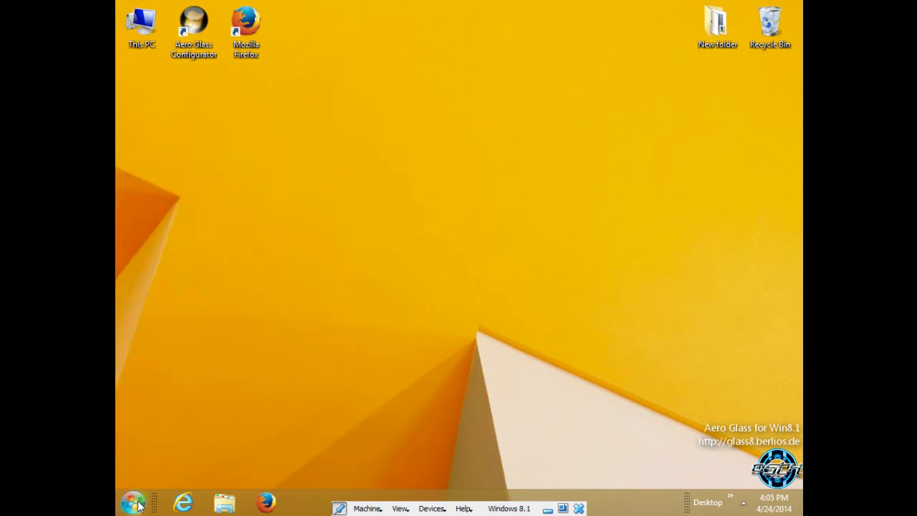
left_click(141, 501)
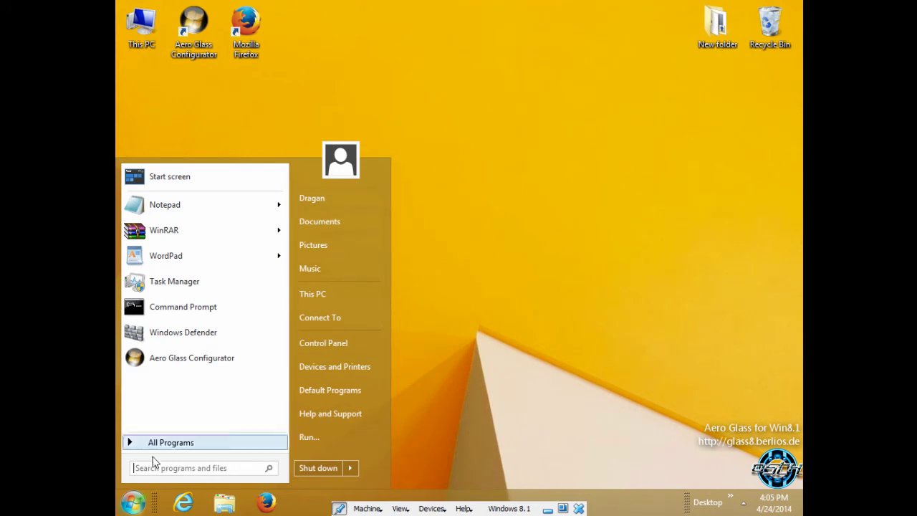
left_click(133, 502)
left_click(133, 501)
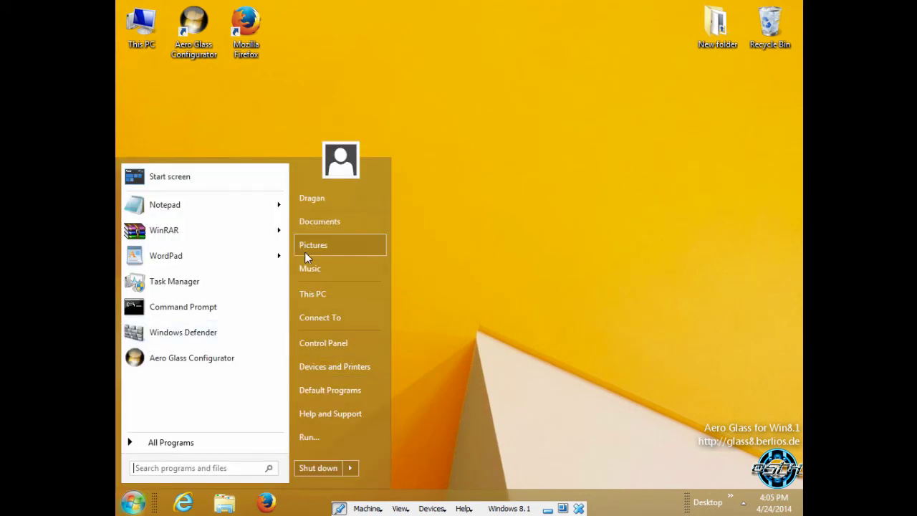
left_click(132, 502)
left_click(131, 503)
left_click(132, 502)
left_click(131, 503)
left_click(132, 502)
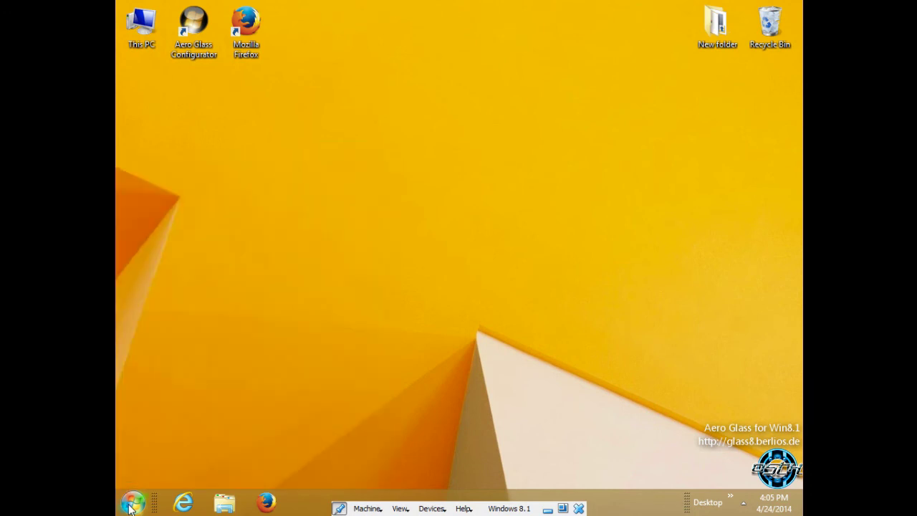
left_click(131, 503)
left_click(132, 503)
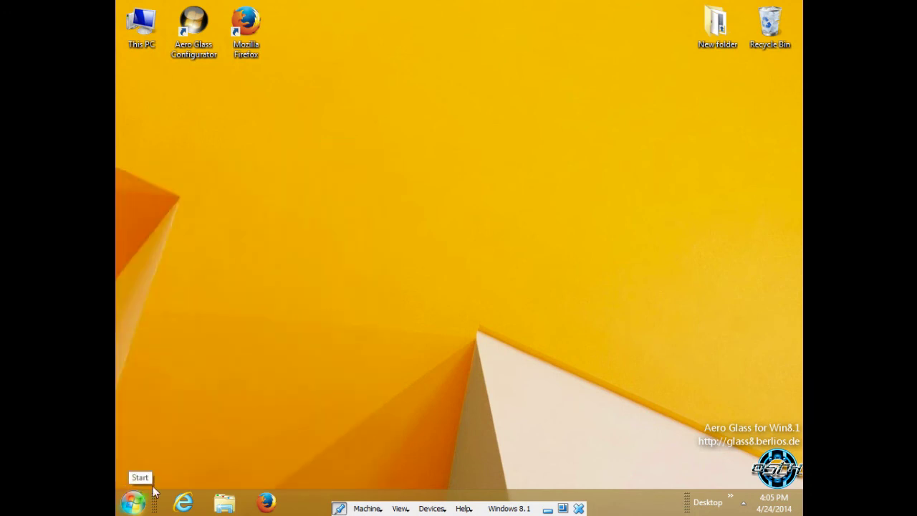
left_click(147, 494)
left_click(144, 495)
left_click(143, 494)
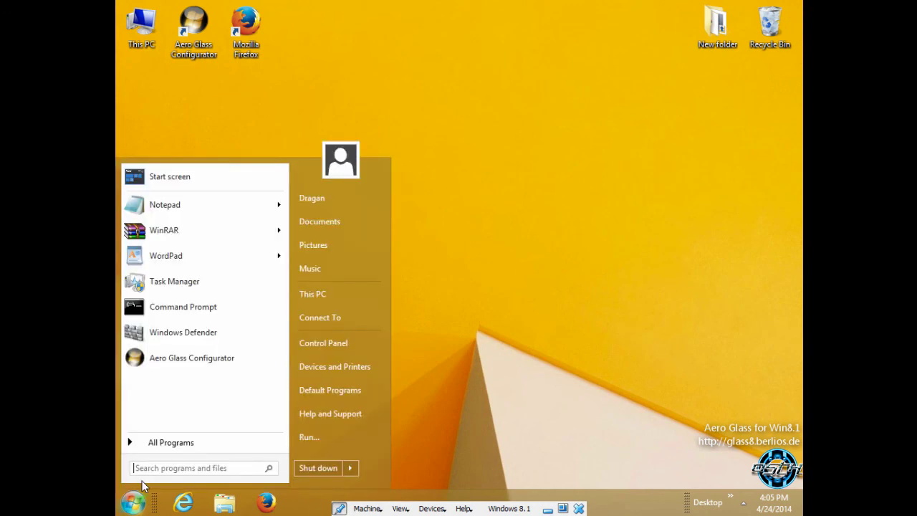
left_click(134, 503)
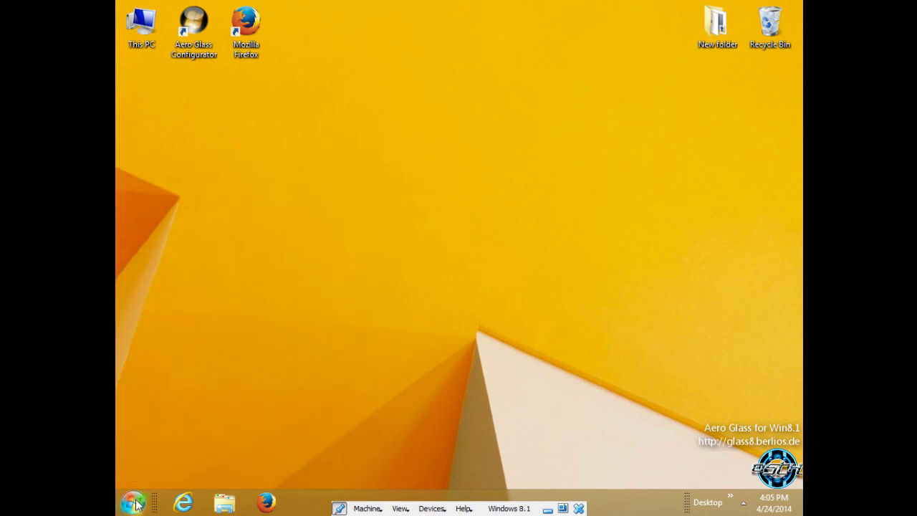
left_click(134, 503)
left_click(134, 503)
right_click(281, 96)
left_click(350, 134)
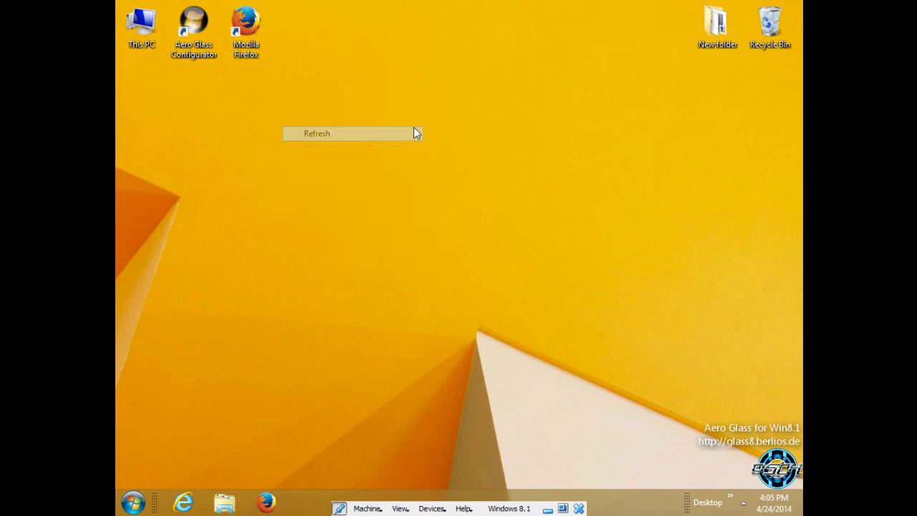
left_click_drag(629, 236, 335, 89)
left_click_drag(266, 80, 427, 234)
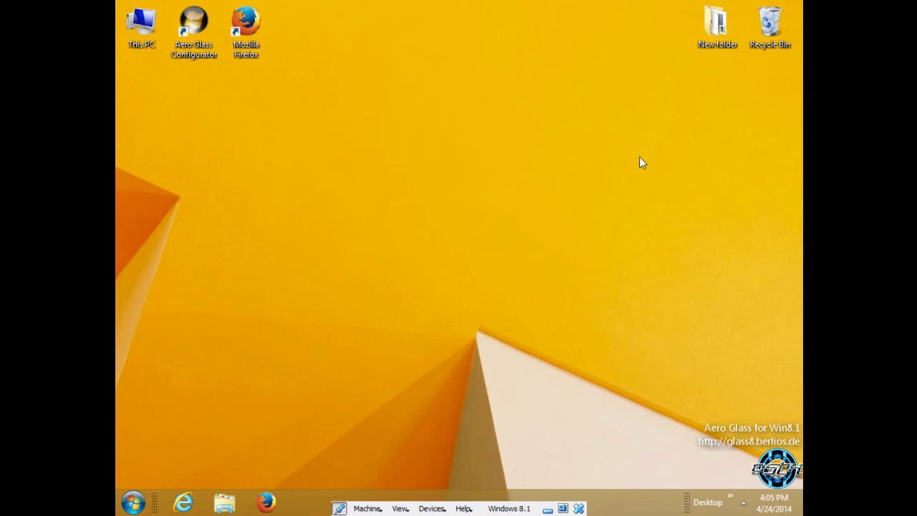